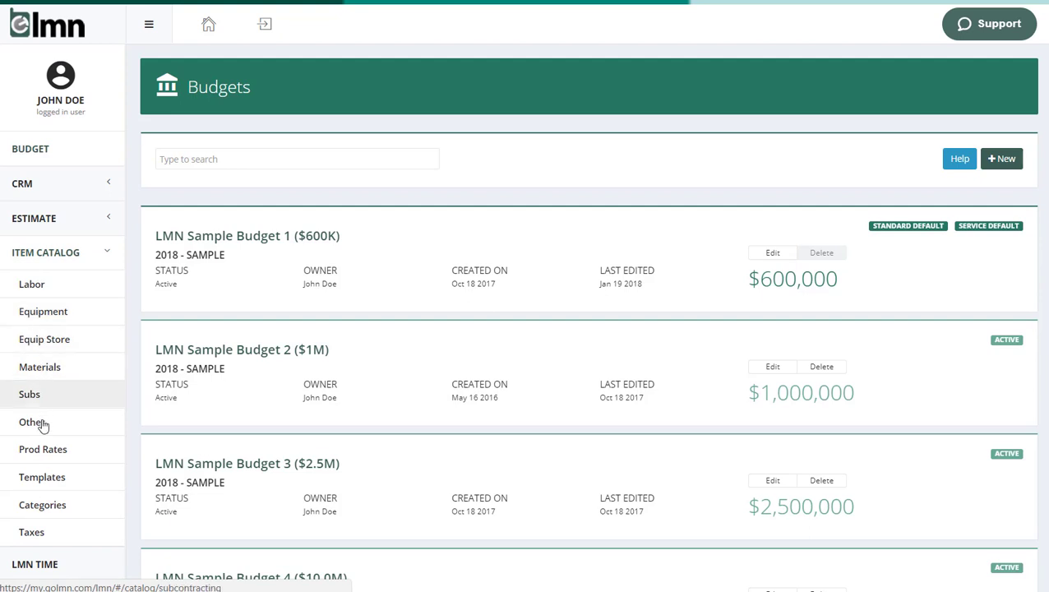
Show the Labor Catalog with 59.70% overhead, 10.00% profit and five sample labor items.
{"action": "left_click", "coordinate": [45, 287]}
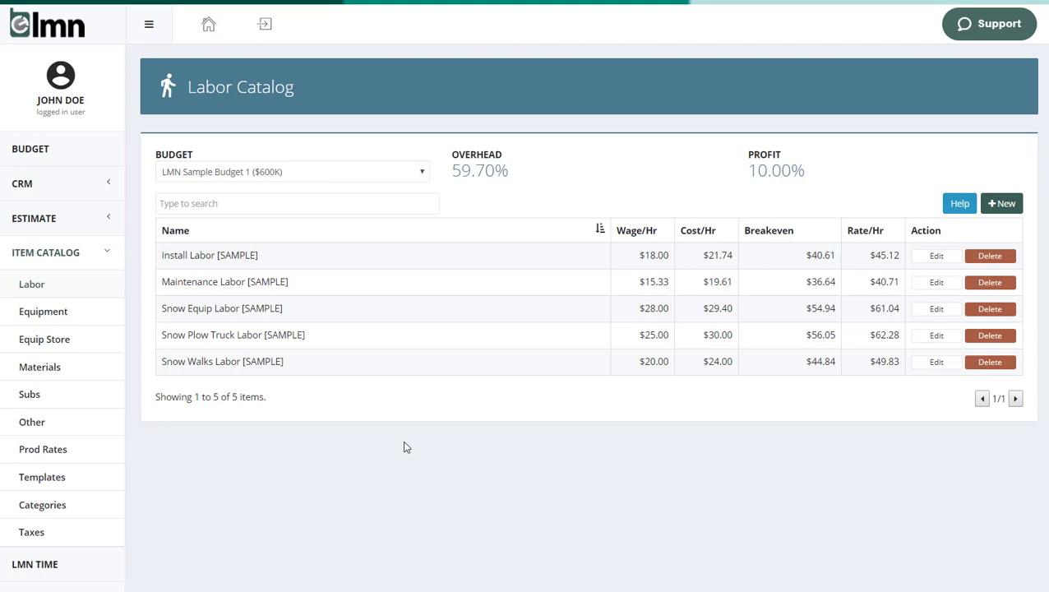
Review Install Labor [SAMPLE]: $18.00 wage, 5% overtime, 15% unbillable, 17% burden, 59.70% overhead, $40.61 breakeven.
{"action": "left_click", "coordinate": [247, 256]}
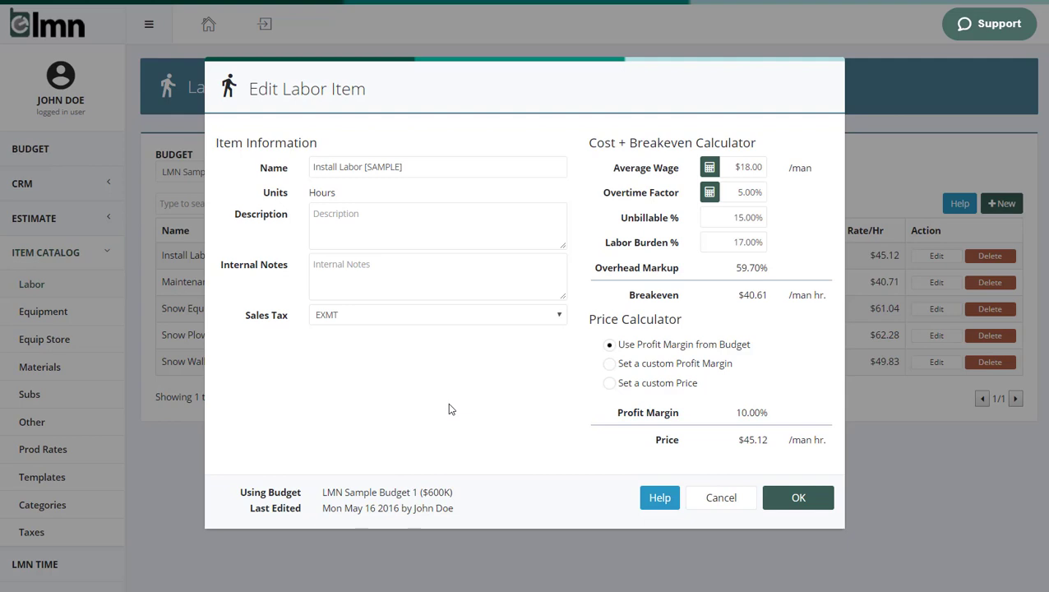
{"action": "left_click_drag", "start_coordinate": [728, 167], "coordinate": [777, 167]}
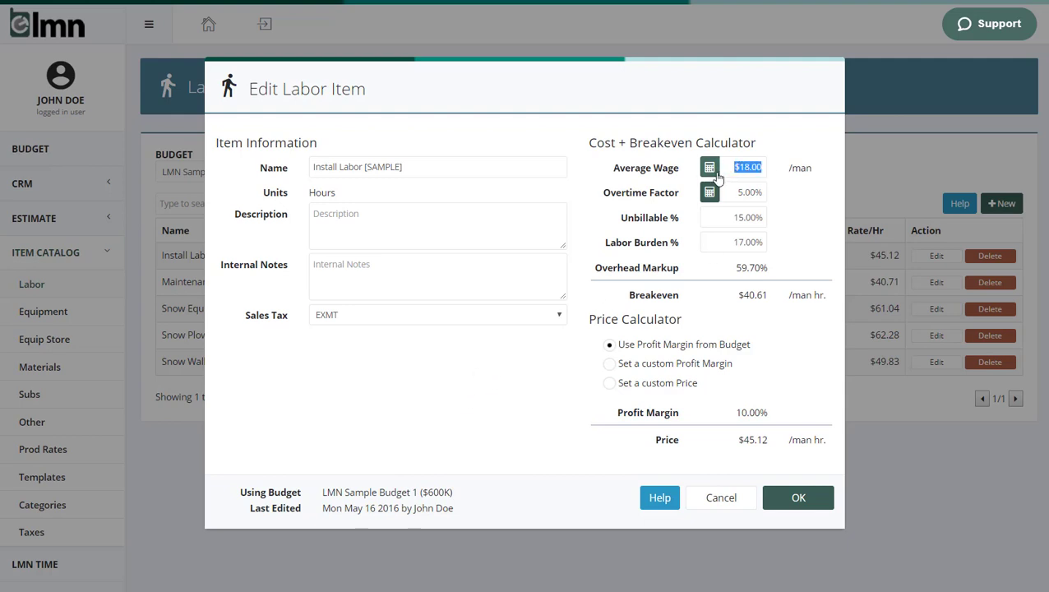
{"action": "left_click_drag", "start_coordinate": [730, 193], "coordinate": [777, 196]}
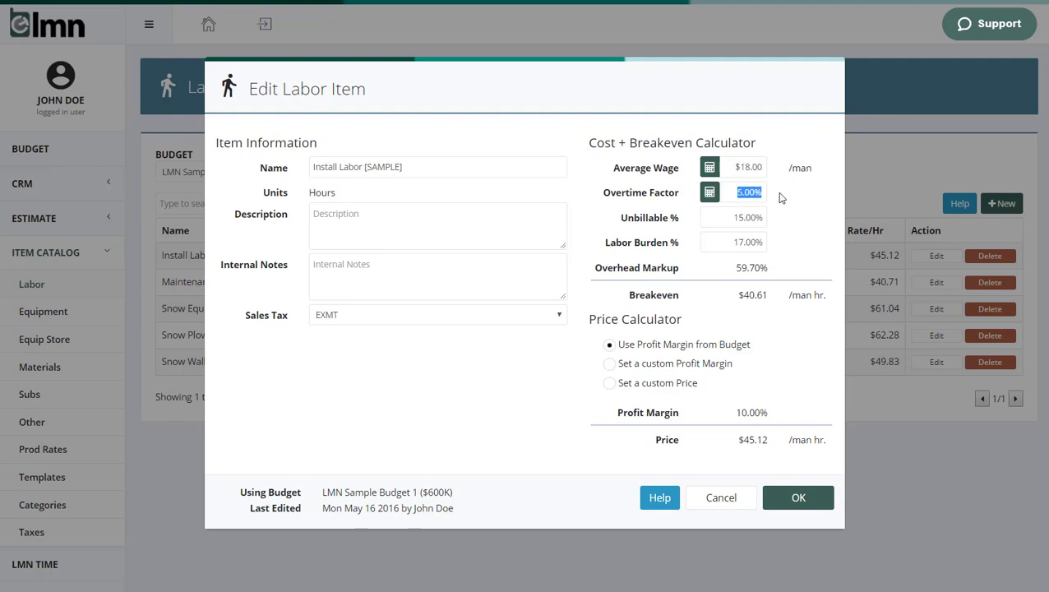
{"action": "left_click_drag", "start_coordinate": [723, 213], "coordinate": [781, 215]}
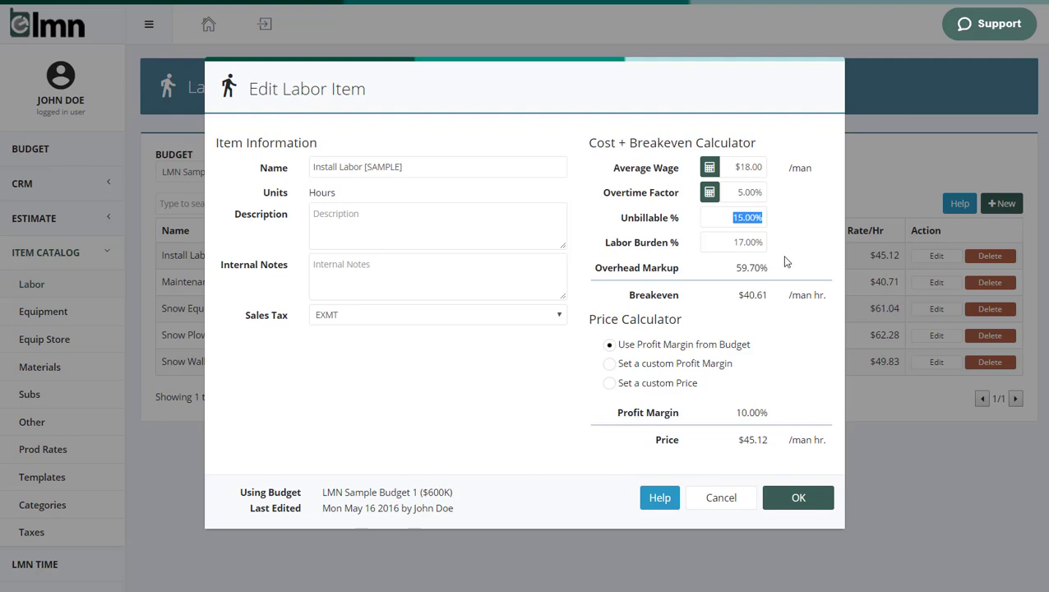
{"action": "left_click", "coordinate": [732, 242]}
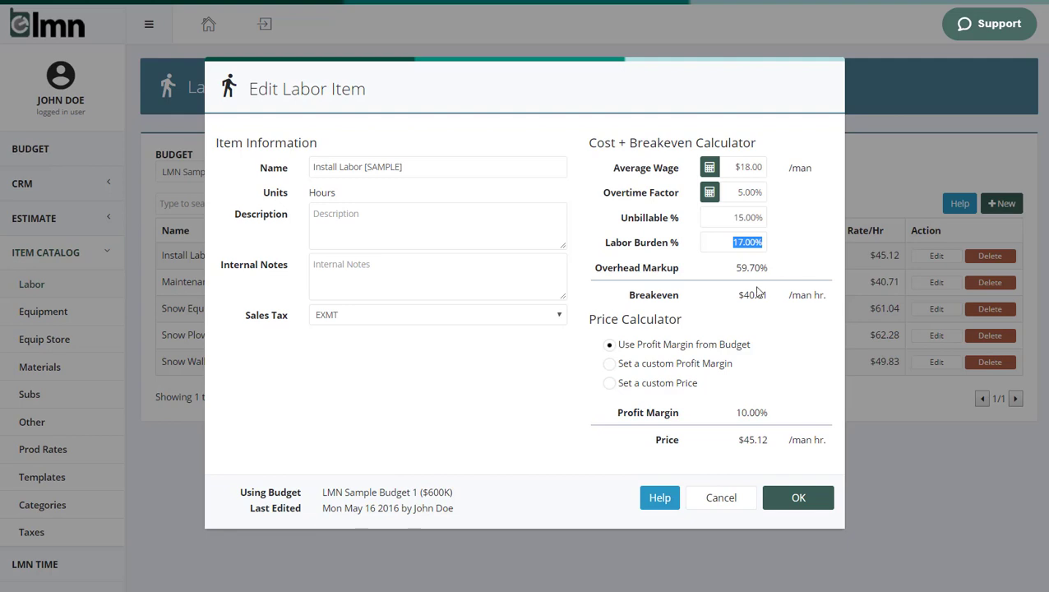
{"action": "left_click_drag", "start_coordinate": [729, 267], "coordinate": [778, 269]}
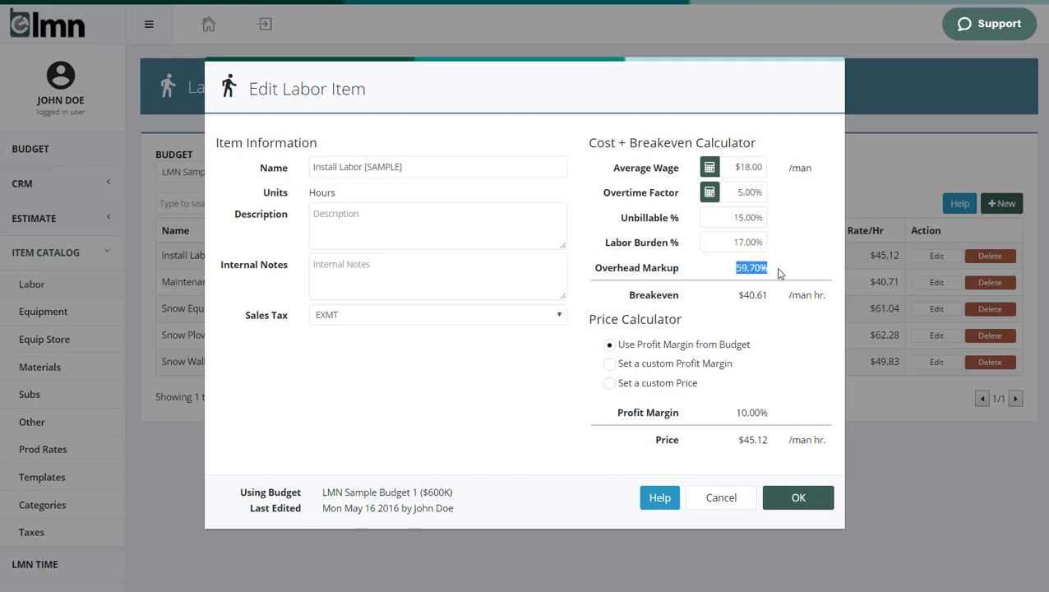
{"action": "left_click", "coordinate": [745, 296]}
{"action": "left_click_drag", "start_coordinate": [744, 294], "coordinate": [772, 298]}
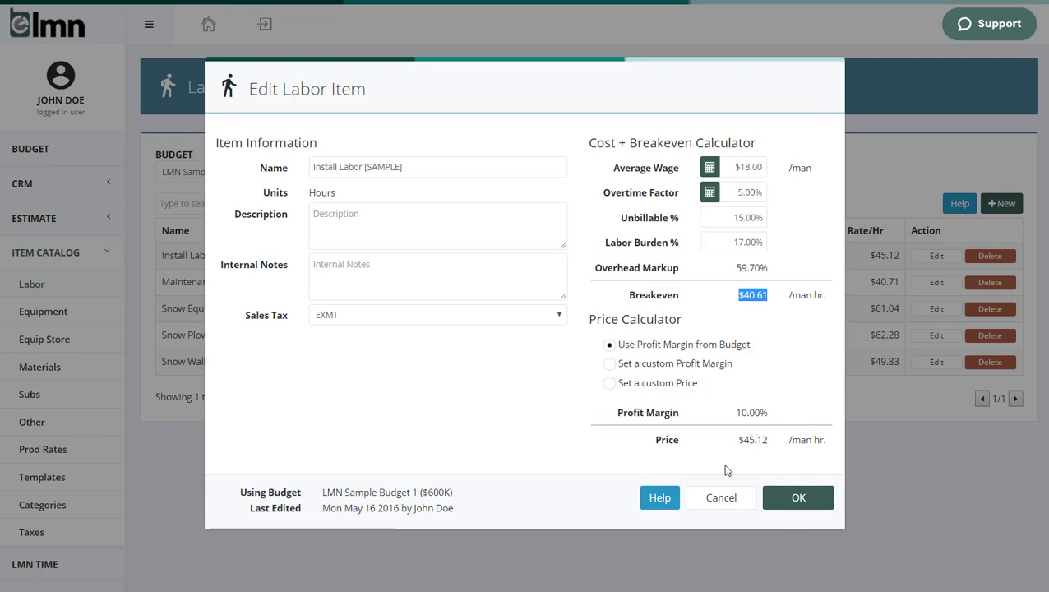
Close the labor item unsaved and open Skid Steer [SAMPLE] in the Equipment Catalog.
{"action": "left_click", "coordinate": [721, 497]}
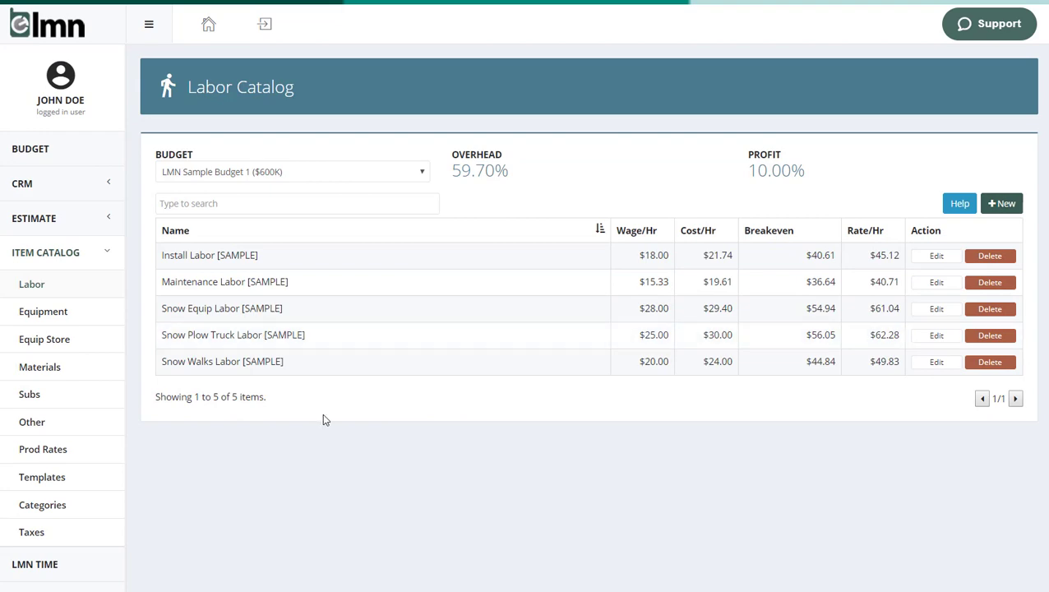
{"action": "left_click", "coordinate": [56, 310]}
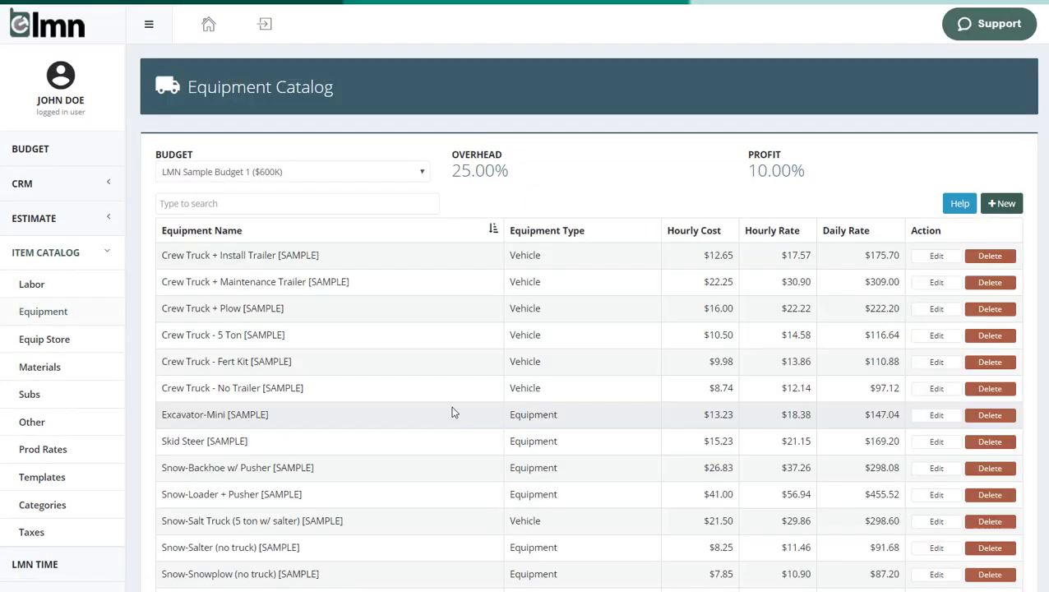
{"action": "scroll", "coordinate": [450, 391], "scroll_direction": "down", "scroll_amount": 1}
{"action": "scroll", "coordinate": [450, 390], "scroll_direction": "down", "scroll_amount": 2}
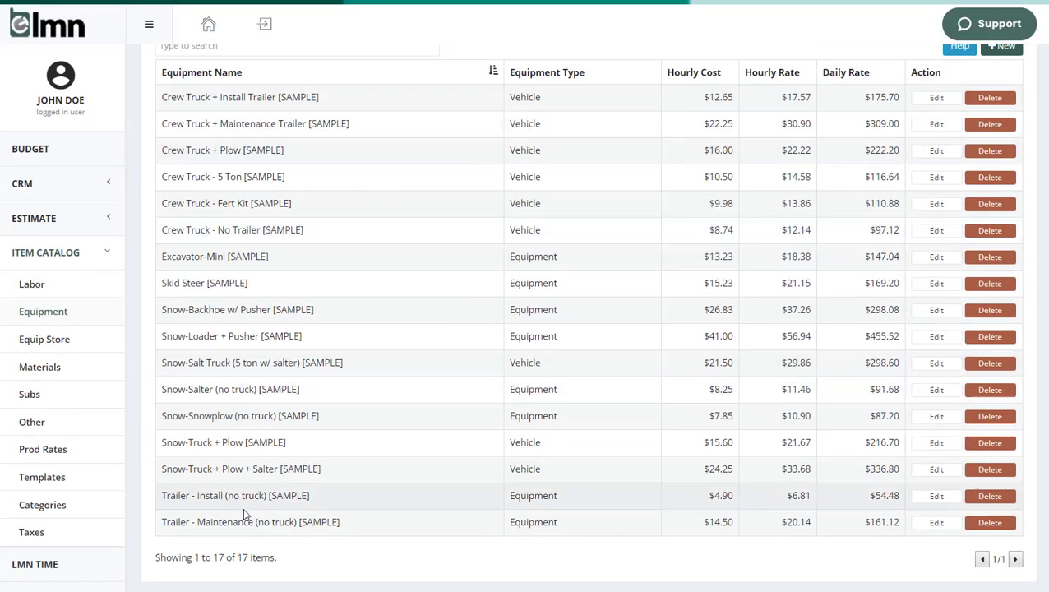
{"action": "scroll", "coordinate": [411, 516], "scroll_direction": "up", "scroll_amount": 2}
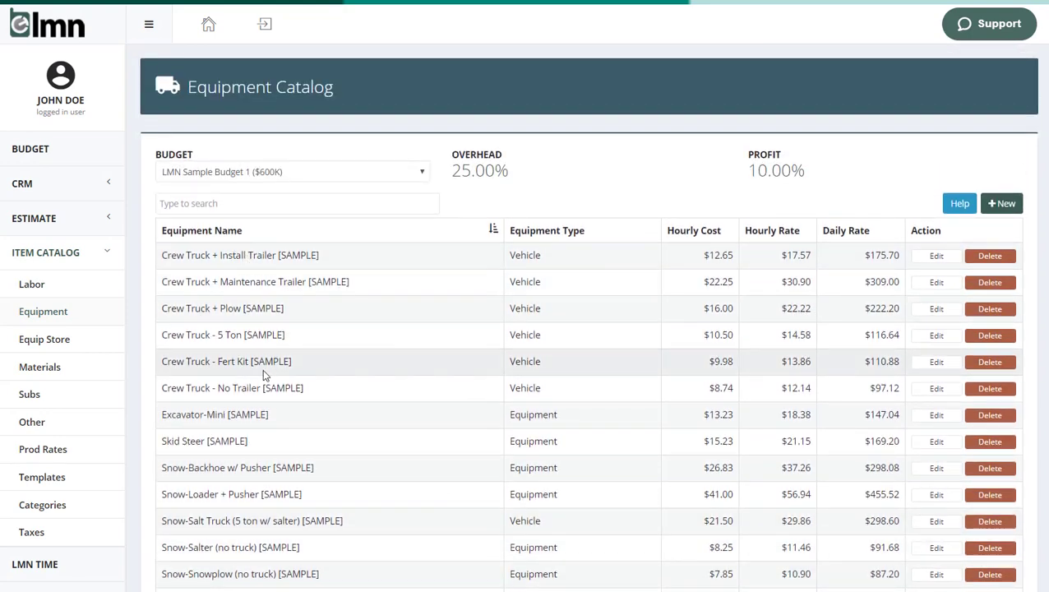
{"action": "left_click", "coordinate": [213, 446]}
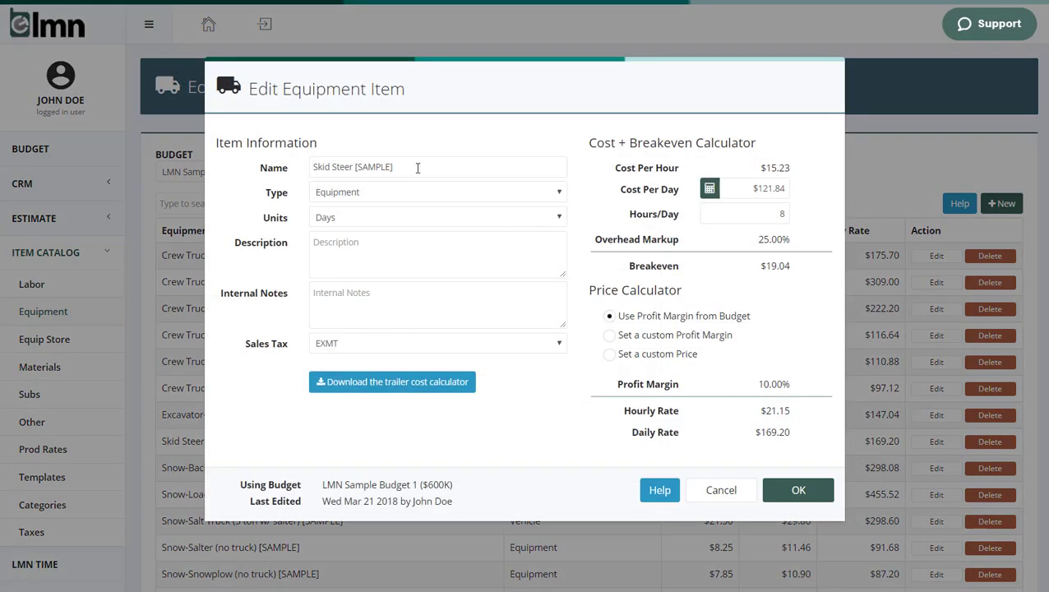
Calculate Skid Steer daily cost from 750 hours, $60,000 price, $25,000 resale, $1,500 upkeep, then save.
{"action": "left_click", "coordinate": [708, 188]}
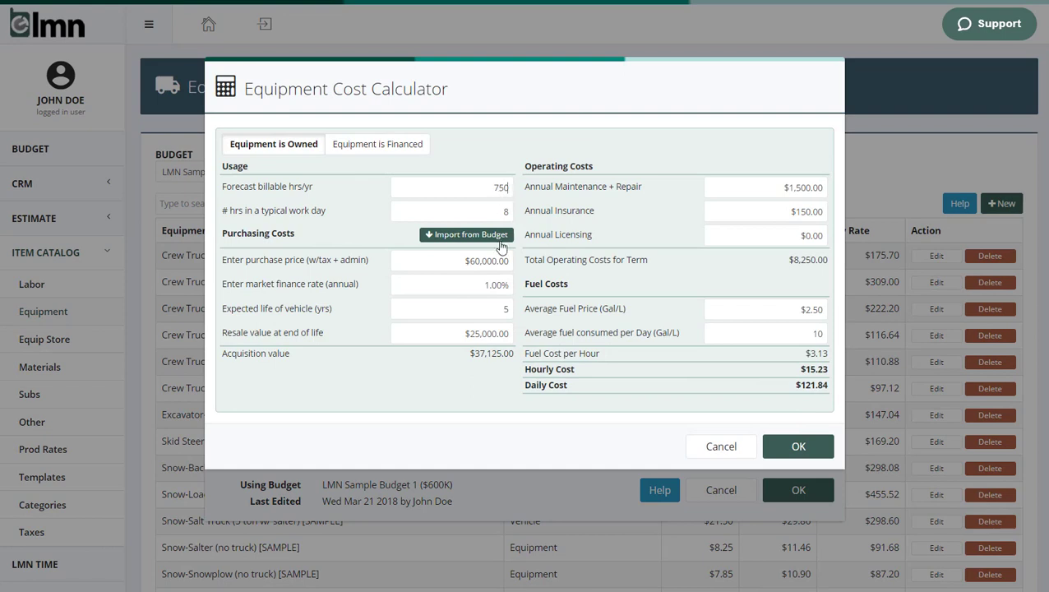
{"action": "double_click", "coordinate": [499, 187]}
{"action": "left_click", "coordinate": [446, 260]}
{"action": "left_click", "coordinate": [442, 335]}
{"action": "left_click", "coordinate": [827, 187]}
{"action": "left_click", "coordinate": [812, 448]}
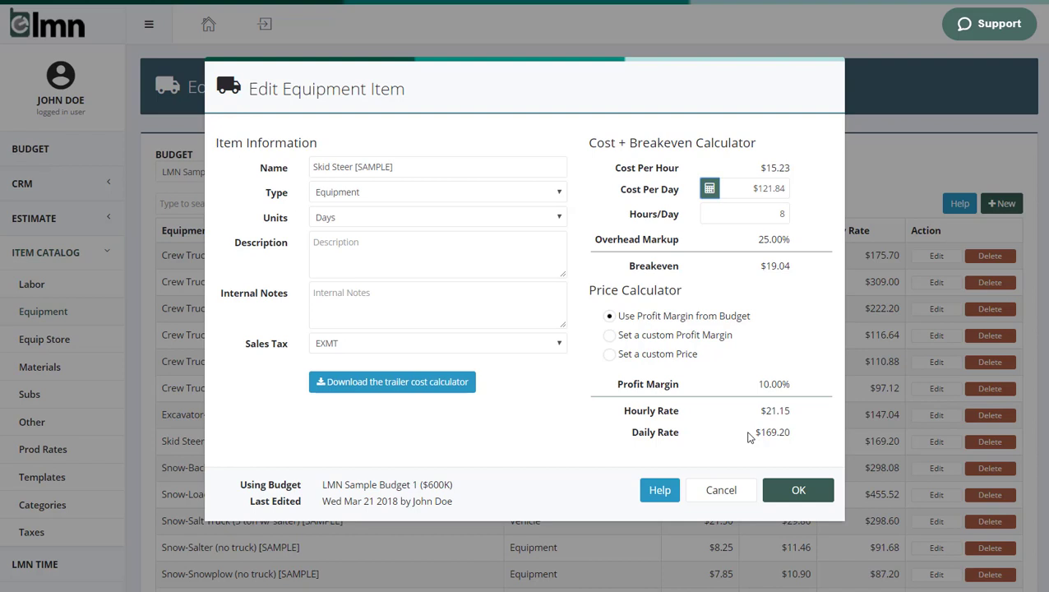
{"action": "left_click", "coordinate": [798, 489]}
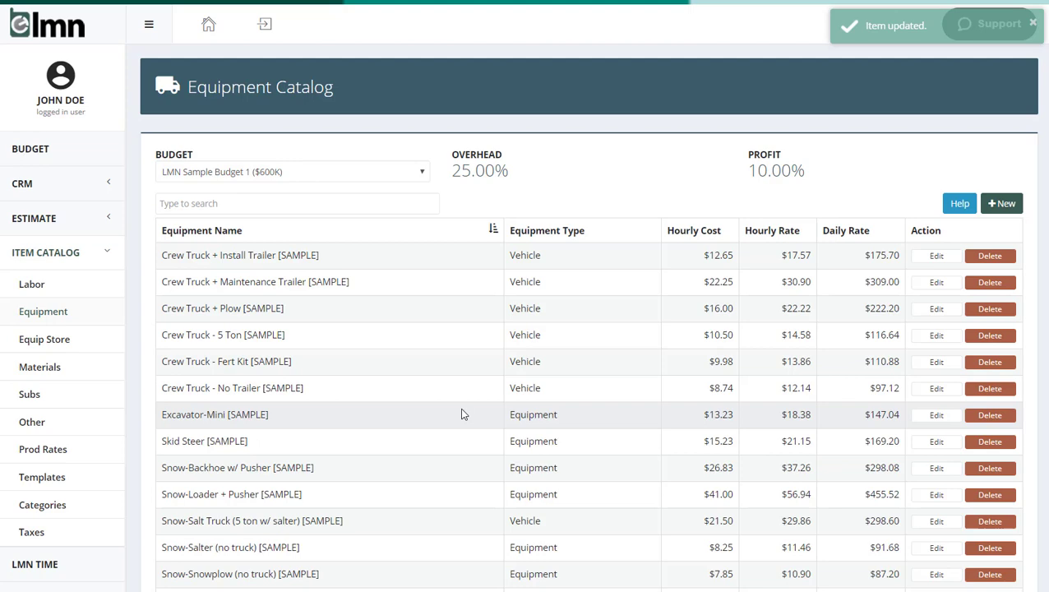
Browse the Material Catalog, then switch to the Subcontracting Catalog and its three sample subs.
{"action": "left_click", "coordinate": [41, 370]}
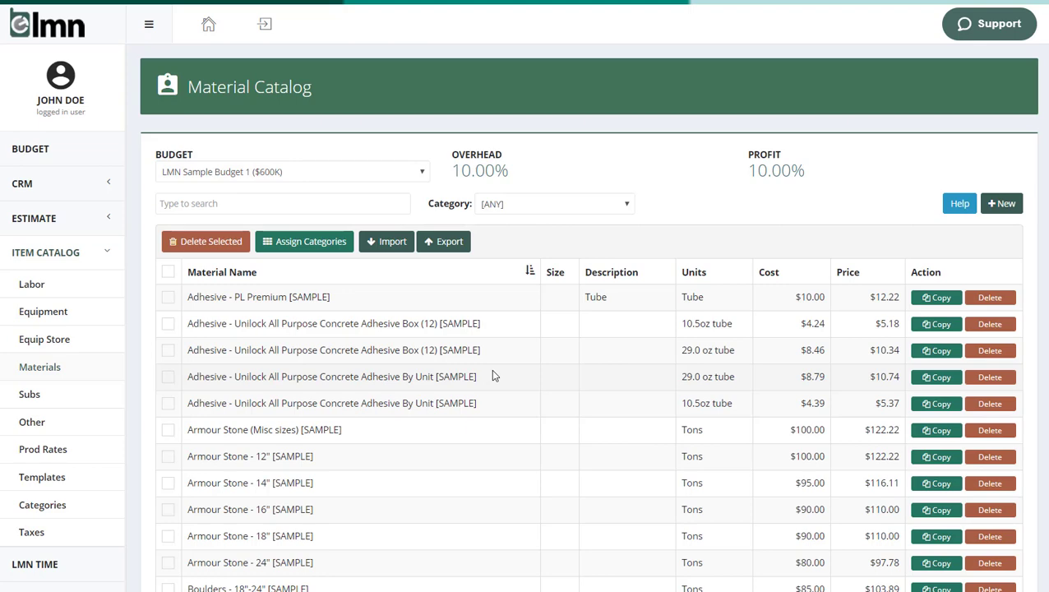
{"action": "left_click", "coordinate": [30, 394]}
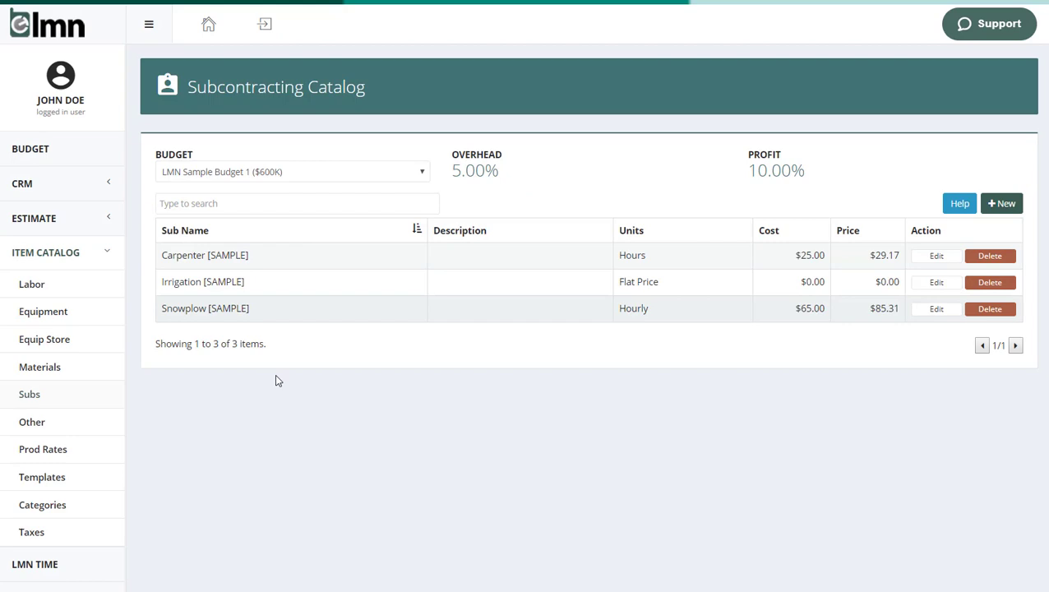
View Permit Fees [SAMPLE] in the Other Catalog, then list the 11 Production Rate Calculators.
{"action": "left_click", "coordinate": [33, 422]}
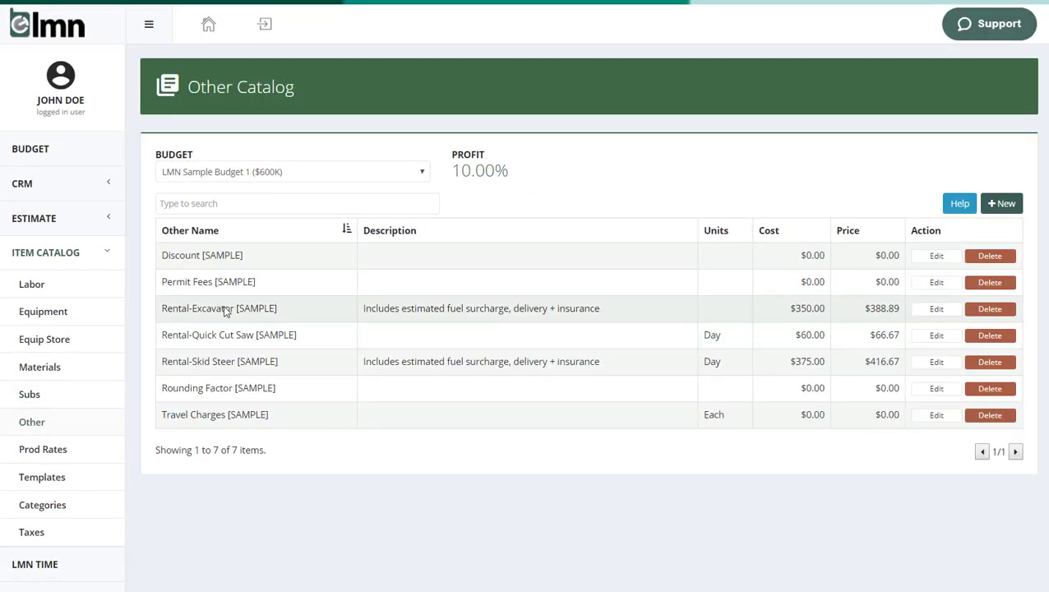
{"action": "double_click", "coordinate": [205, 282]}
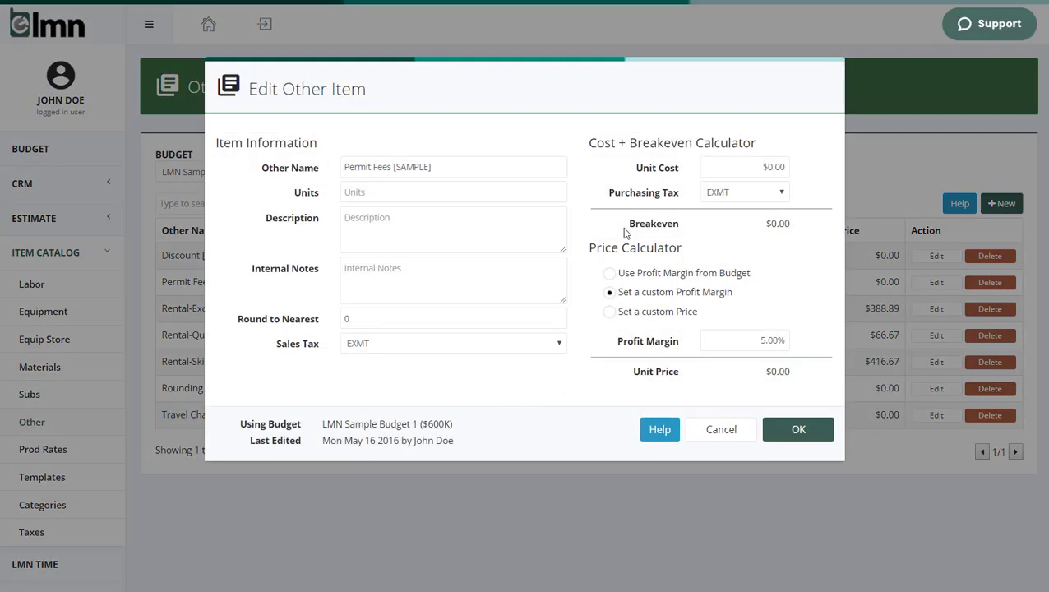
{"action": "left_click", "coordinate": [727, 434]}
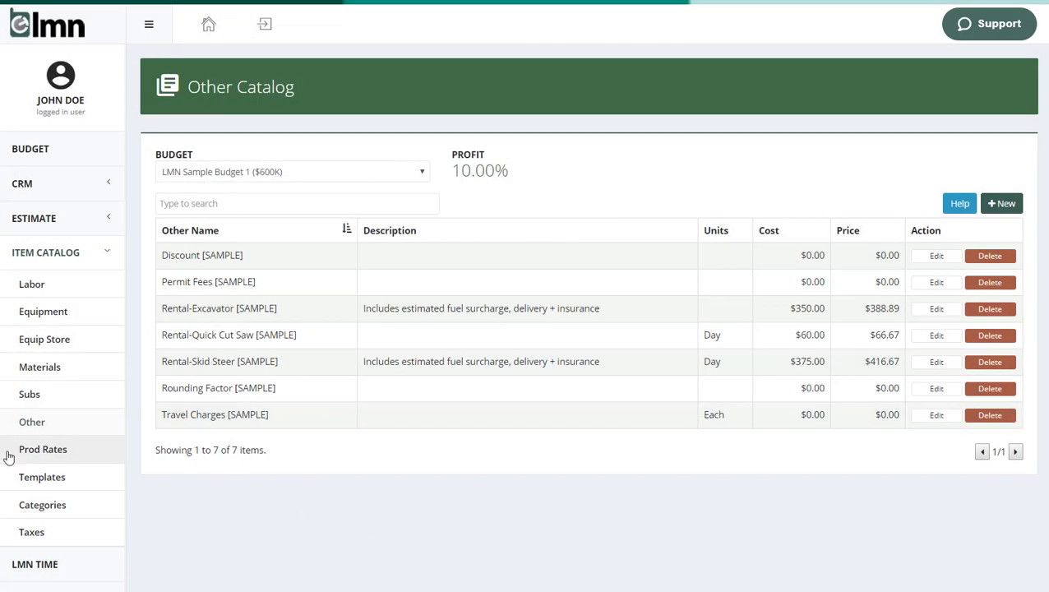
{"action": "left_click", "coordinate": [36, 452]}
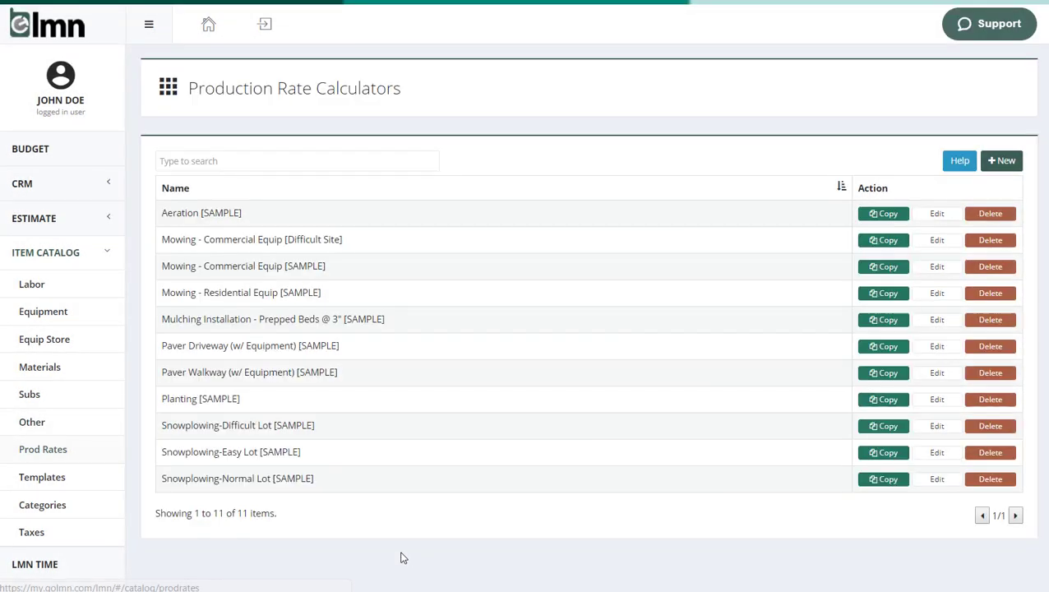
Review Mowing - Residential Equip [SAMPLE] task rates 58000, 32500 and 18500, then save it.
{"action": "left_click", "coordinate": [248, 293]}
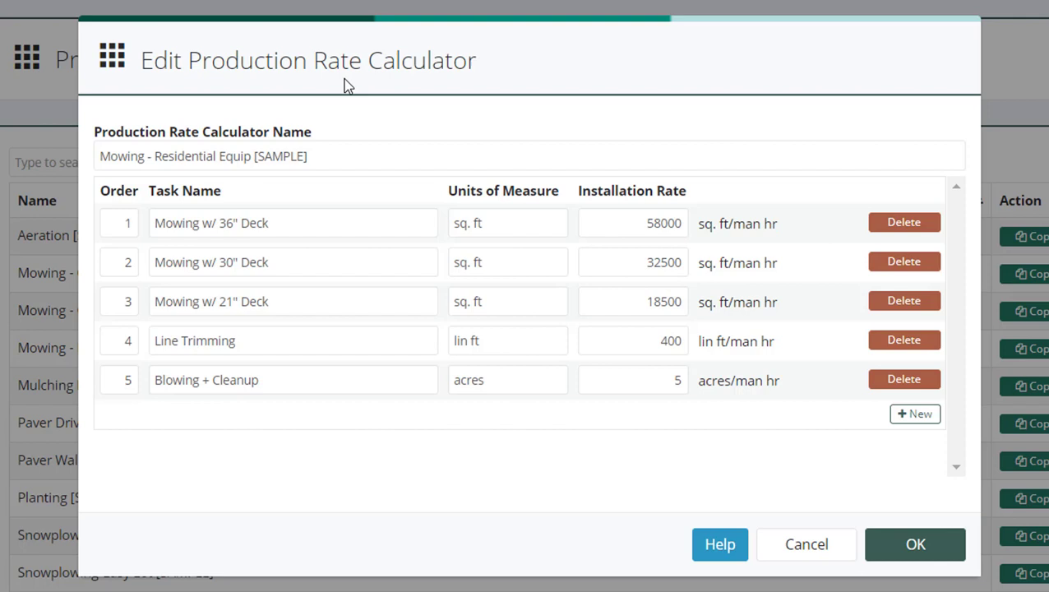
{"action": "left_click_drag", "start_coordinate": [316, 224], "coordinate": [158, 226]}
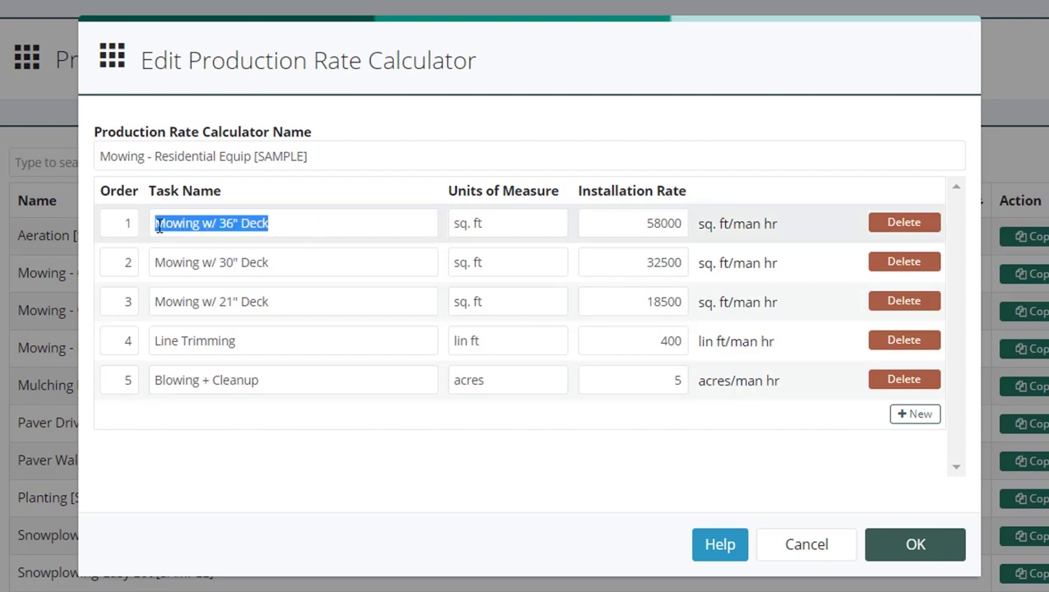
{"action": "left_click", "coordinate": [513, 227]}
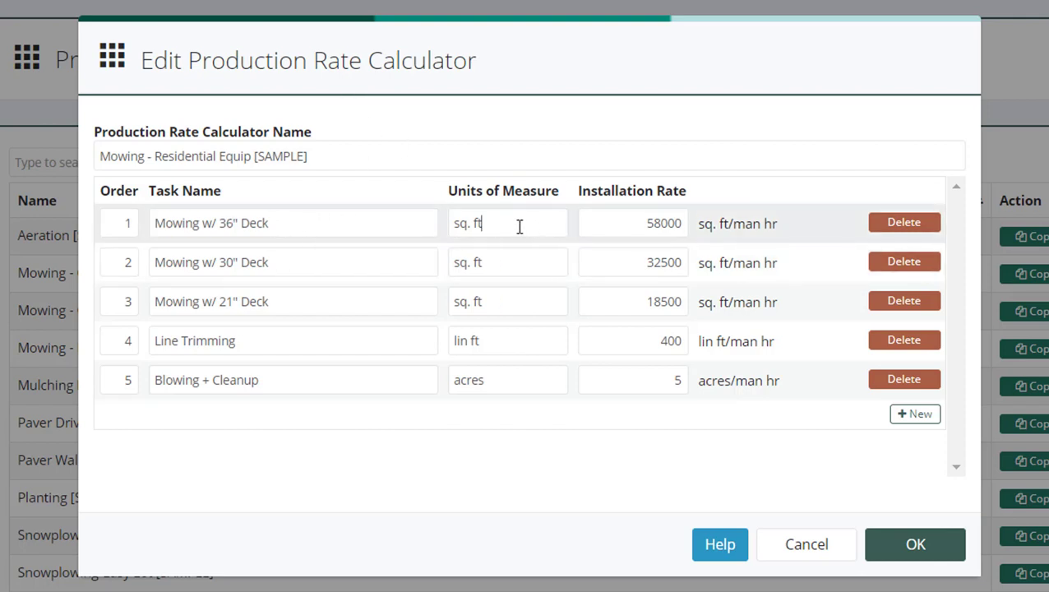
{"action": "left_click_drag", "start_coordinate": [519, 227], "coordinate": [405, 220]}
{"action": "left_click_drag", "start_coordinate": [615, 211], "coordinate": [749, 270]}
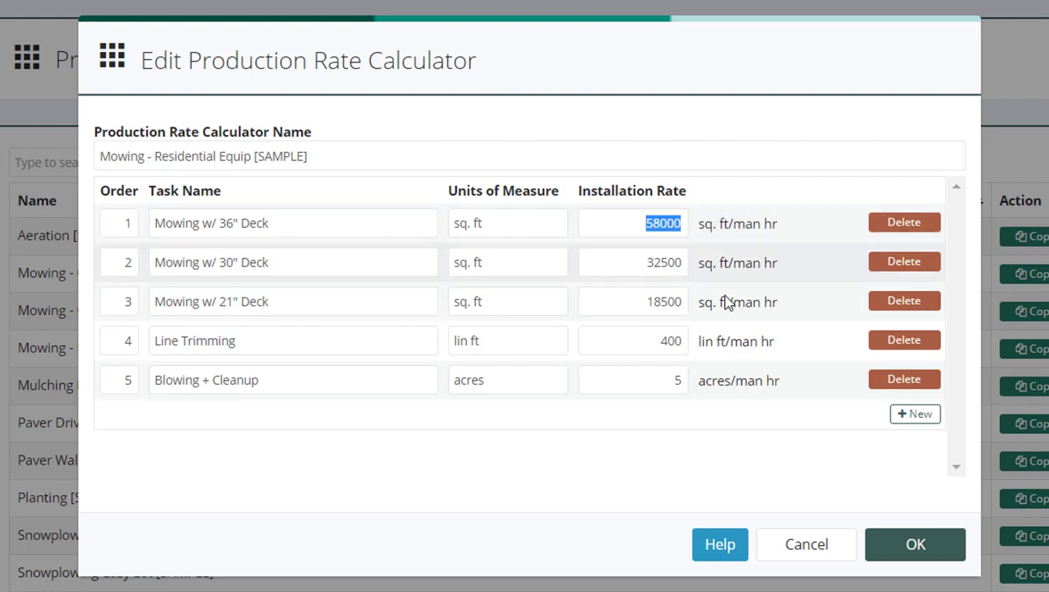
{"action": "left_click", "coordinate": [325, 215]}
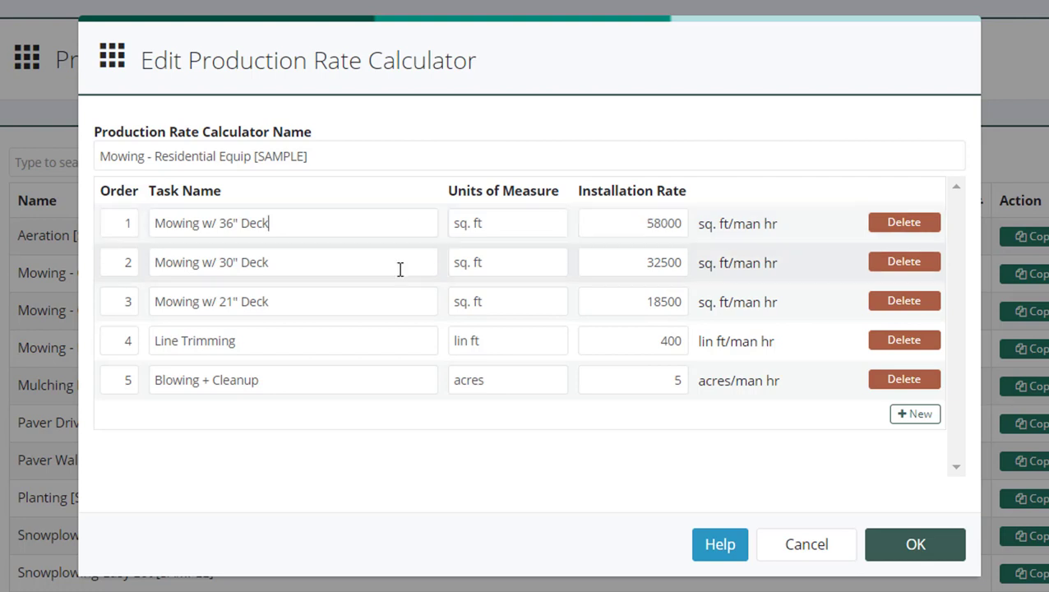
{"action": "left_click", "coordinate": [339, 268]}
{"action": "left_click_drag", "start_coordinate": [639, 265], "coordinate": [727, 260]}
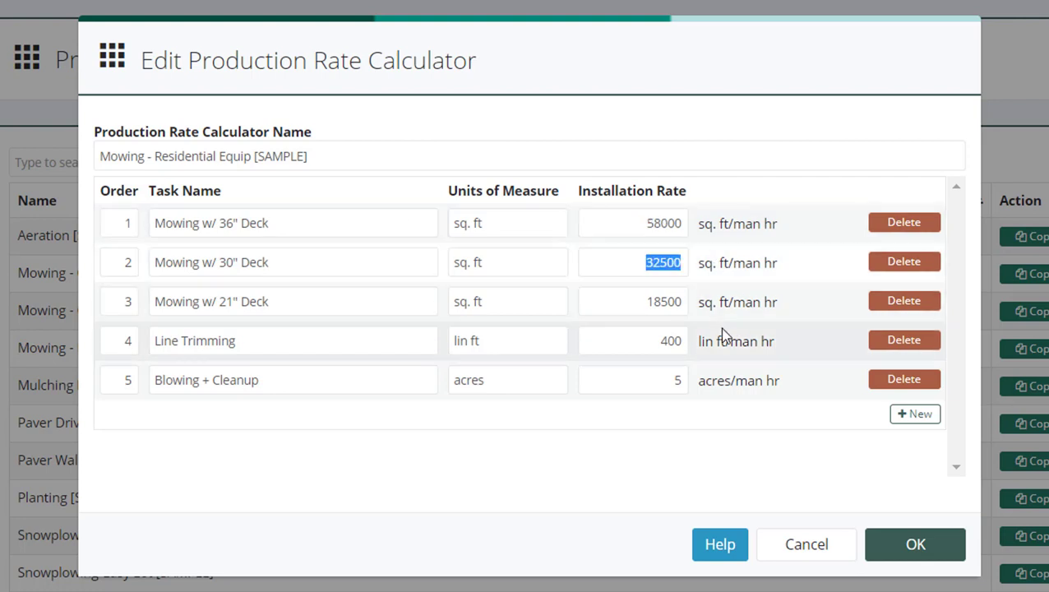
{"action": "left_click", "coordinate": [341, 301]}
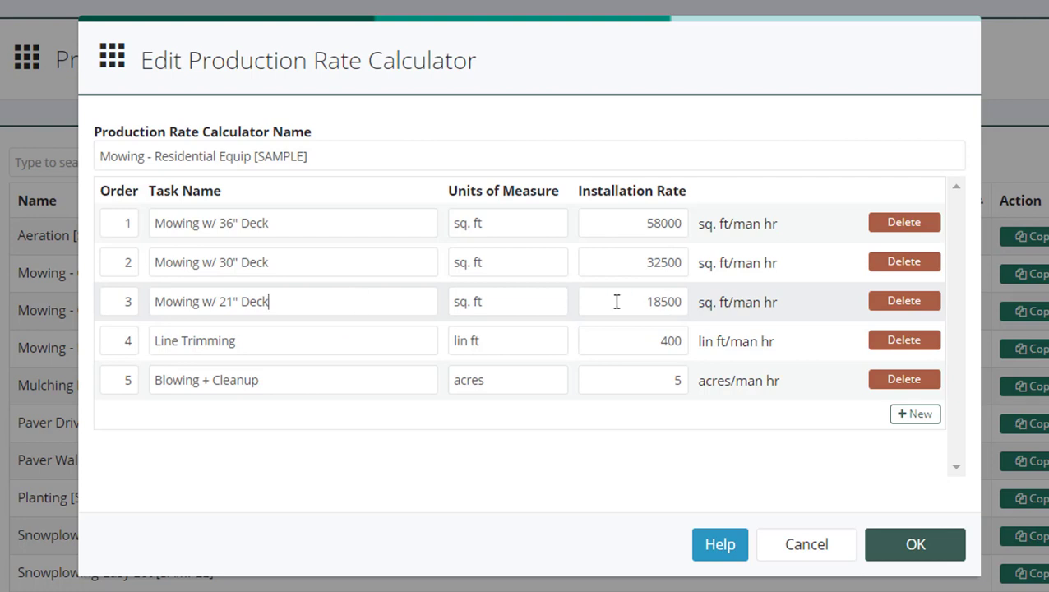
{"action": "left_click_drag", "start_coordinate": [616, 301], "coordinate": [683, 300]}
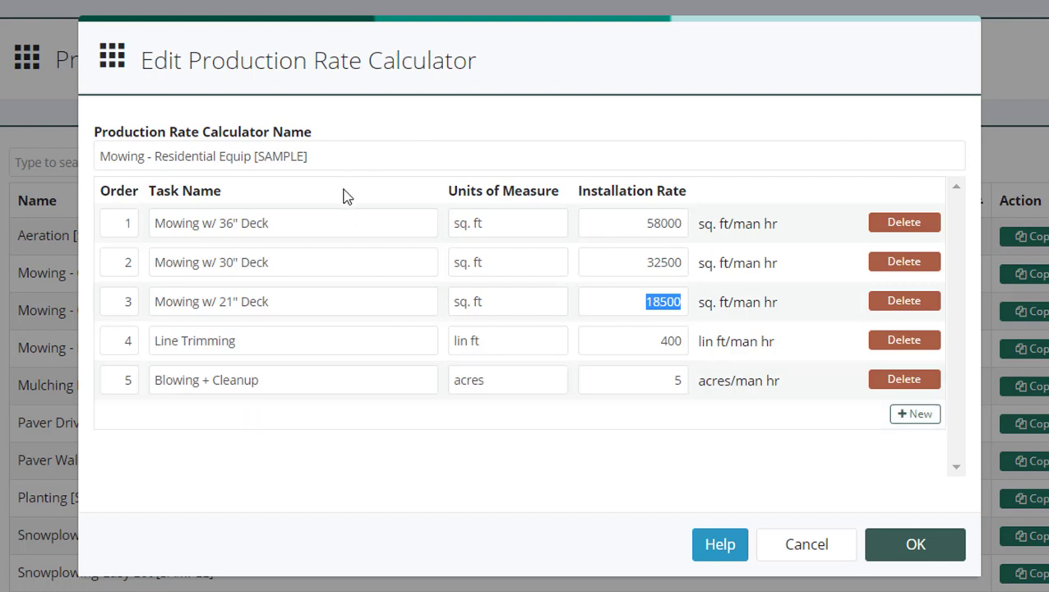
{"action": "left_click_drag", "start_coordinate": [642, 223], "coordinate": [713, 220]}
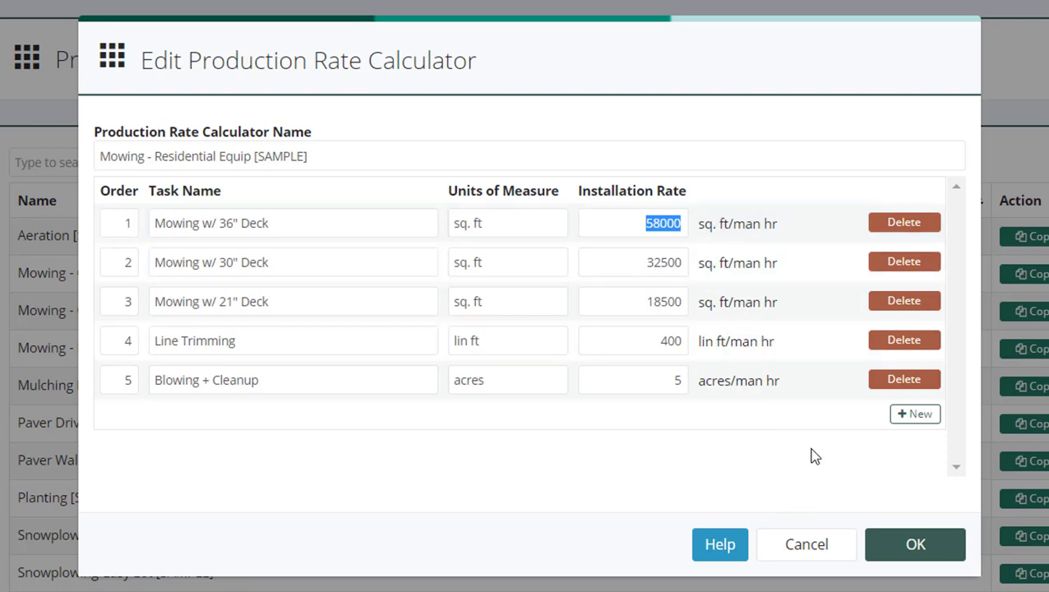
{"action": "left_click", "coordinate": [873, 538]}
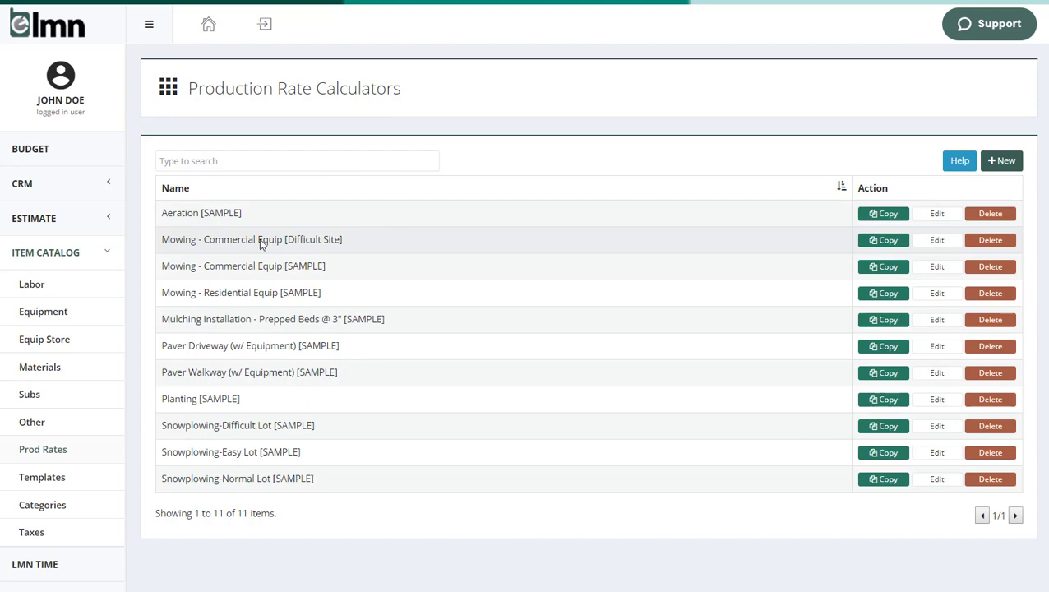
{"action": "left_click", "coordinate": [250, 402]}
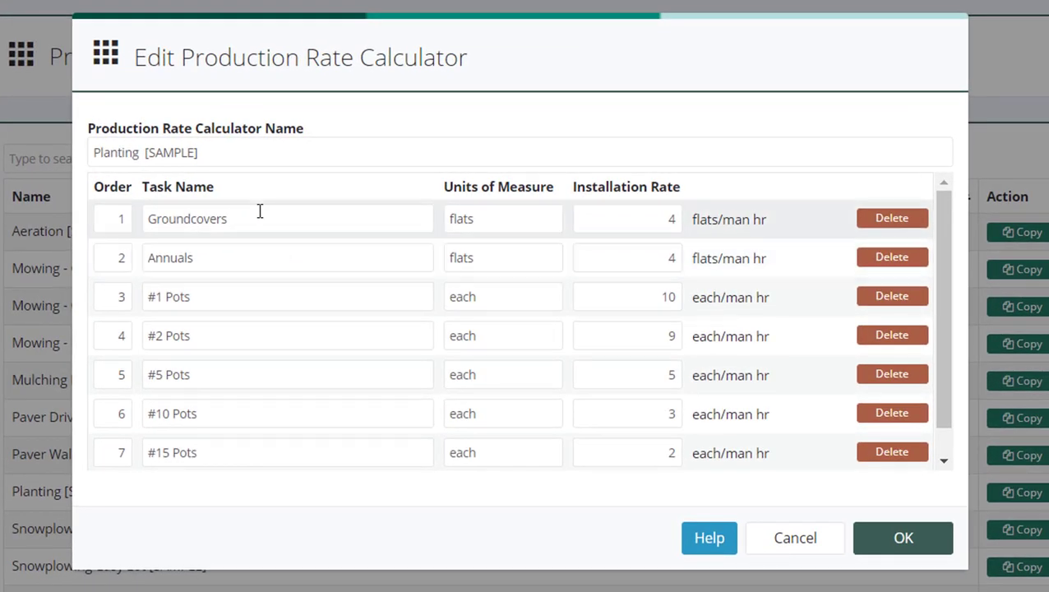
{"action": "scroll", "coordinate": [241, 301], "scroll_direction": "down", "scroll_amount": 1}
{"action": "scroll", "coordinate": [796, 311], "scroll_direction": "up", "scroll_amount": 1}
{"action": "left_click", "coordinate": [672, 216]}
{"action": "key", "text": "BackSpace"}
{"action": "type", "text": "4"}
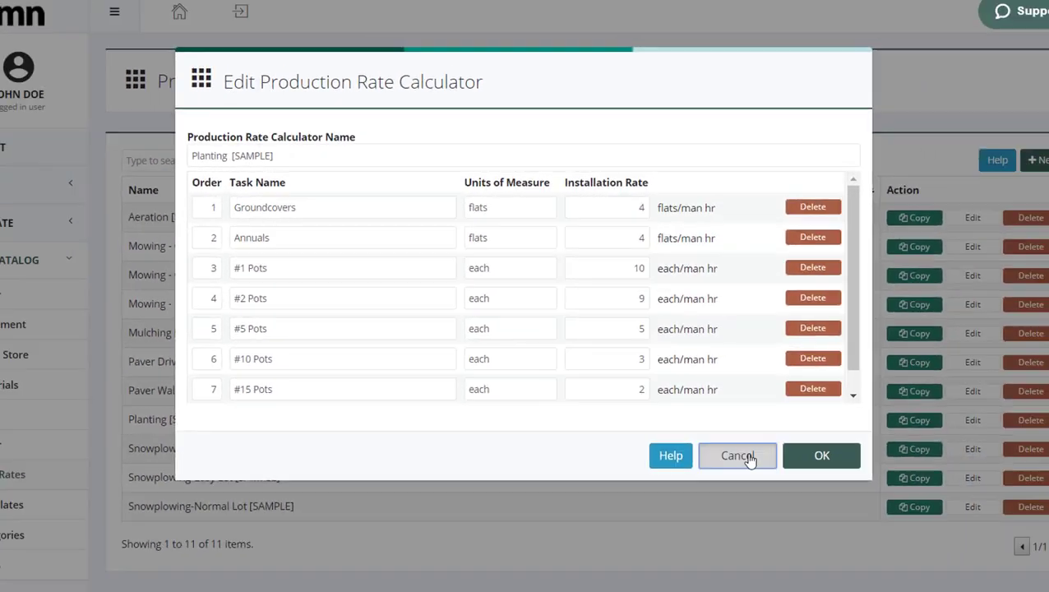
{"action": "left_click", "coordinate": [749, 461]}
{"action": "left_click", "coordinate": [197, 476]}
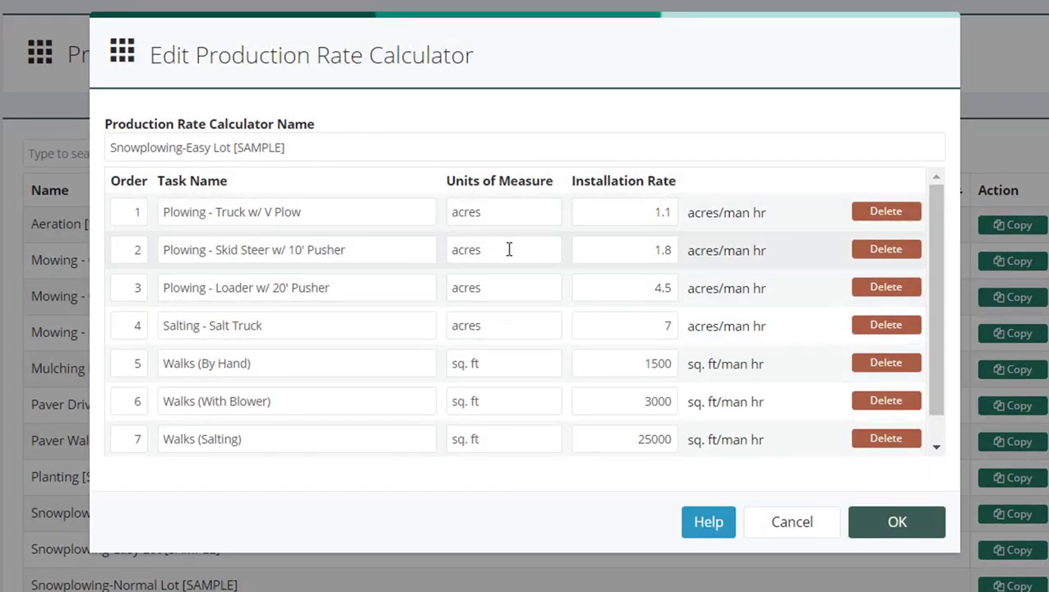
{"action": "left_click", "coordinate": [609, 211]}
{"action": "double_click", "coordinate": [662, 212]}
{"action": "left_click", "coordinate": [638, 250]}
{"action": "double_click", "coordinate": [662, 250]}
{"action": "double_click", "coordinate": [662, 288]}
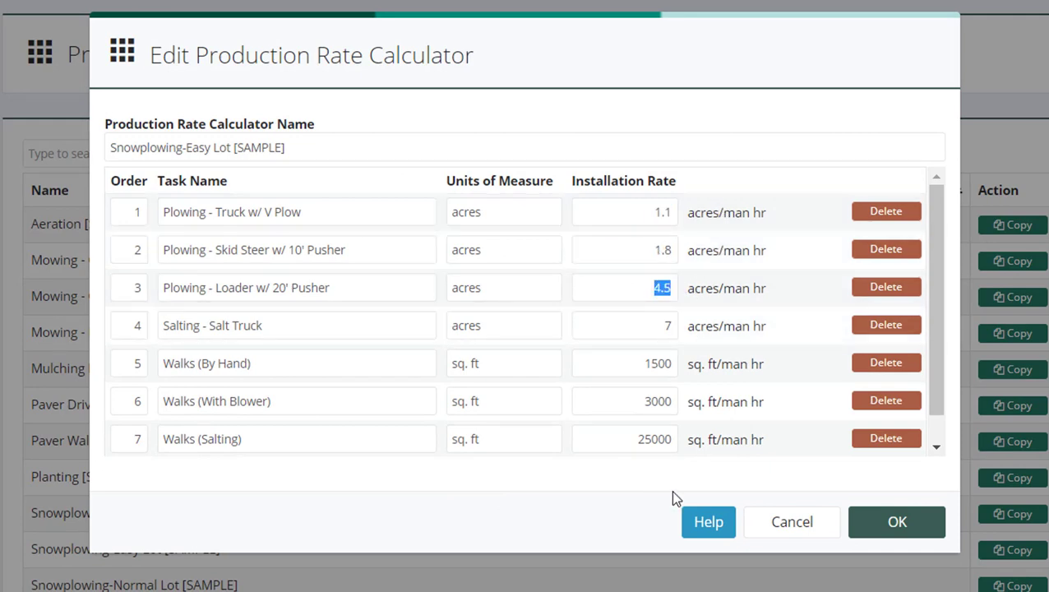
{"action": "left_click", "coordinate": [772, 528]}
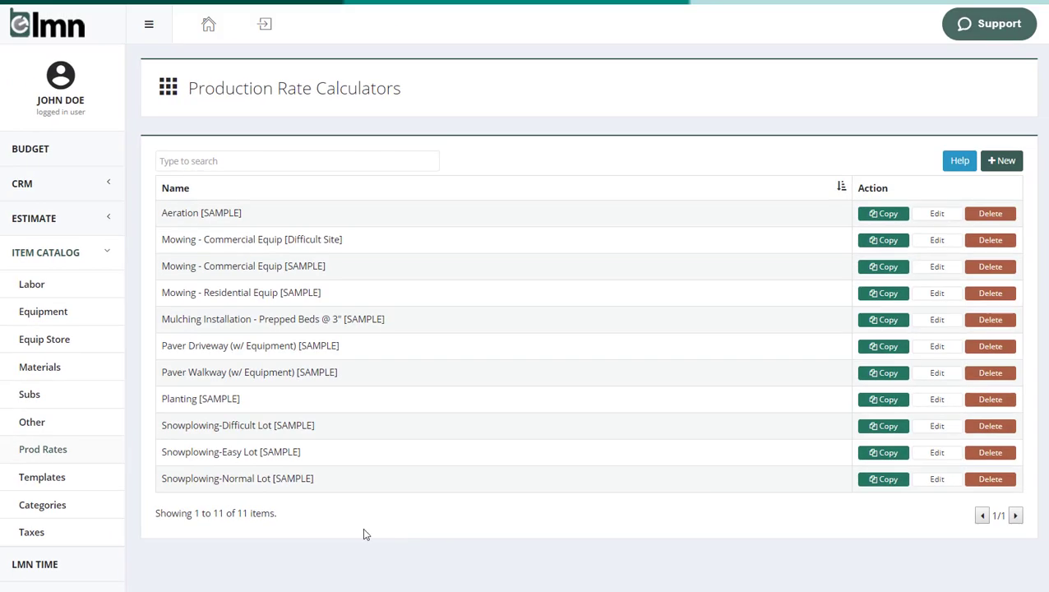
Show the Work Area Templates list, five samples from Fertilization to Snowplow Template (Typical Lot).
{"action": "left_click", "coordinate": [72, 477]}
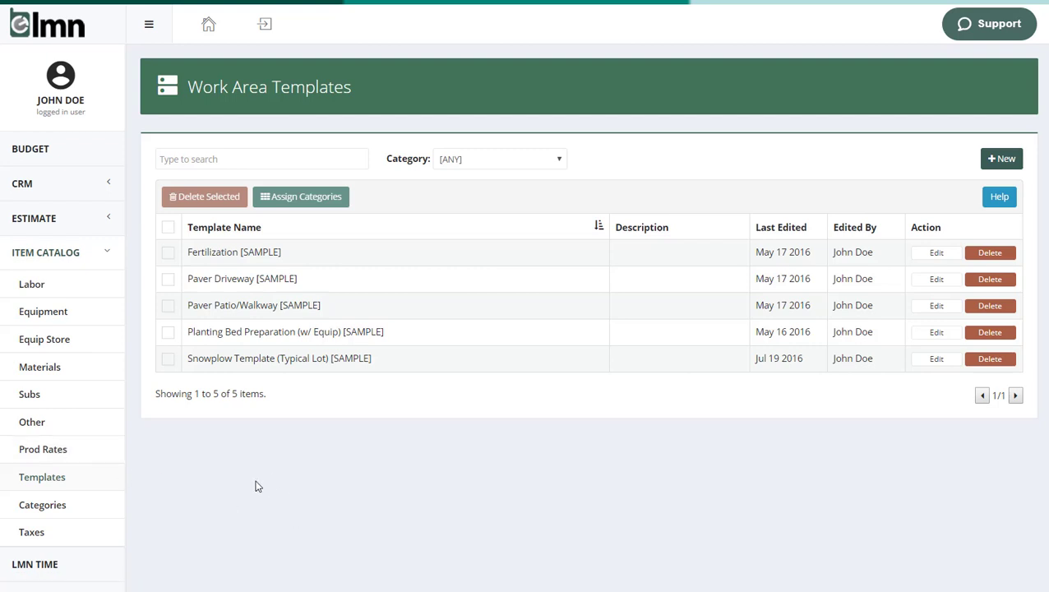
Open Paver Driveway [SAMPLE] and view its 13 items on the Items tab.
{"action": "left_click", "coordinate": [236, 281]}
{"action": "left_click", "coordinate": [234, 161]}
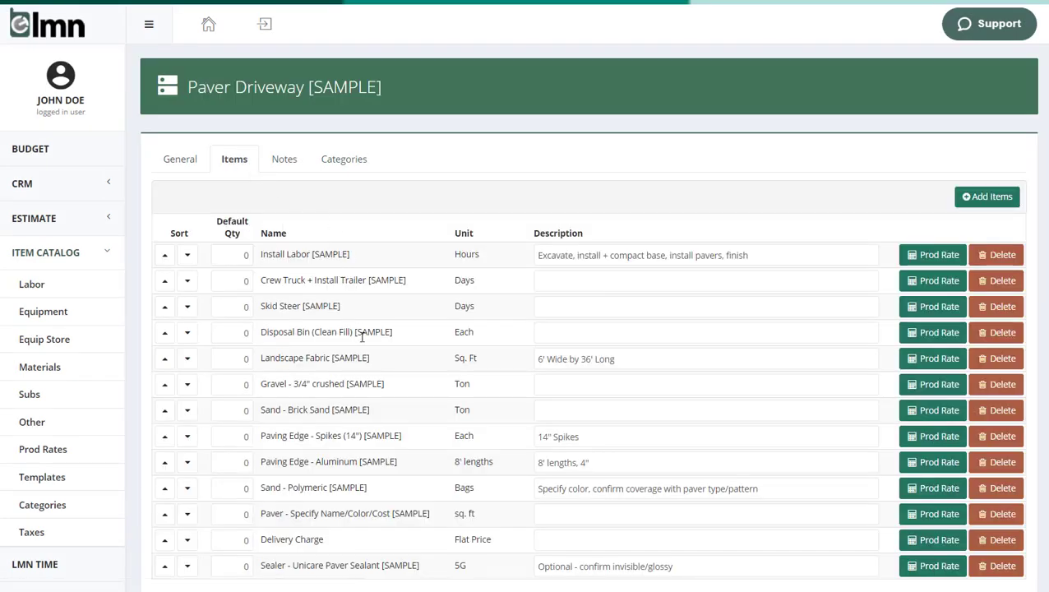
{"action": "scroll", "coordinate": [362, 336], "scroll_direction": "down", "scroll_amount": 3}
{"action": "scroll", "coordinate": [384, 418], "scroll_direction": "up", "scroll_amount": 2}
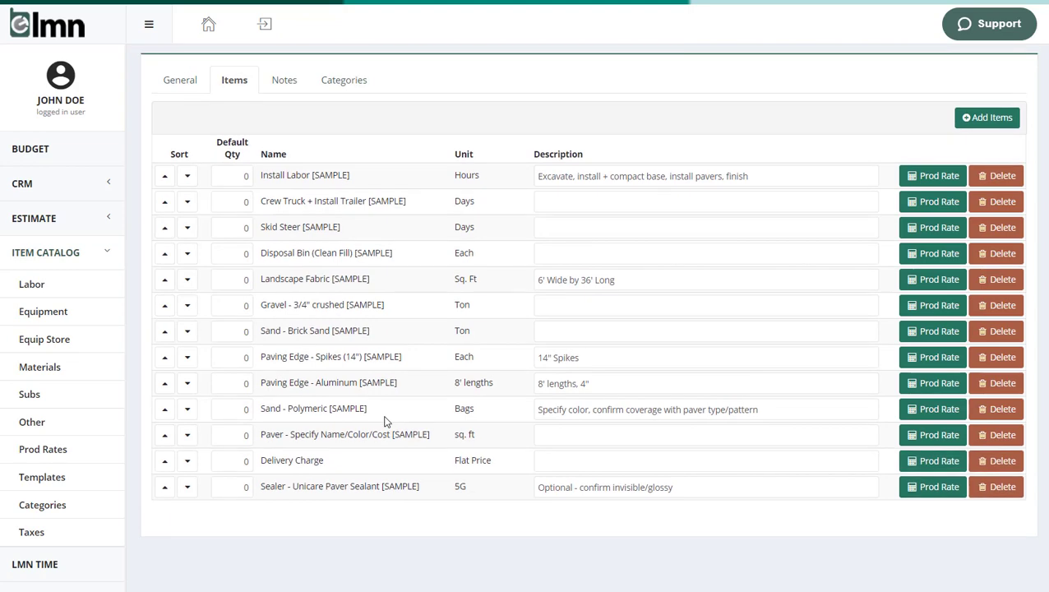
Review the brick sand installation rate (100 sq. ft, 3.7 ton) and close it unsaved.
{"action": "left_click", "coordinate": [920, 332]}
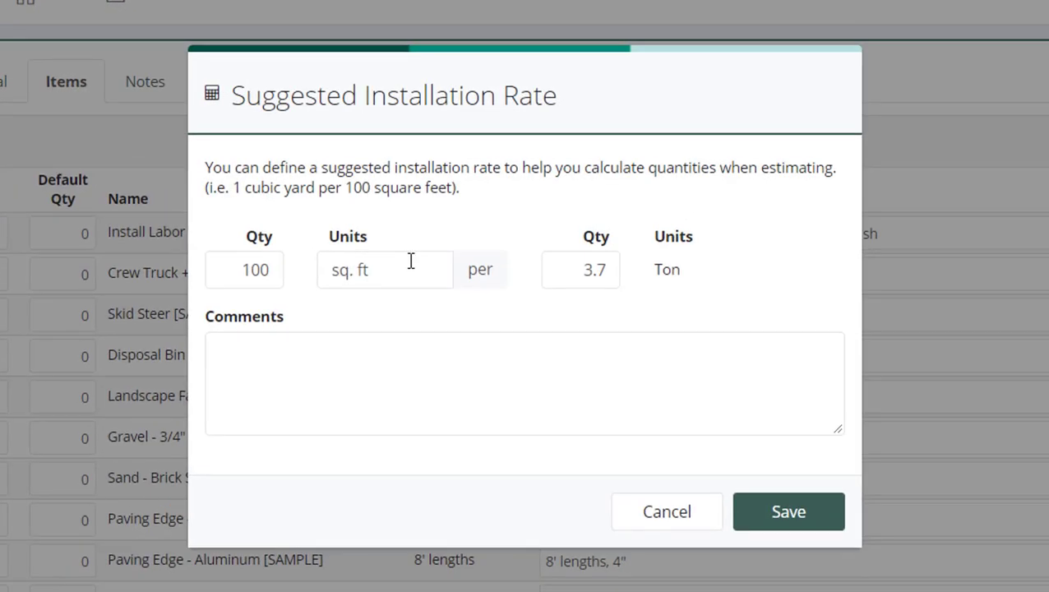
{"action": "double_click", "coordinate": [261, 268]}
{"action": "triple_click", "coordinate": [368, 274]}
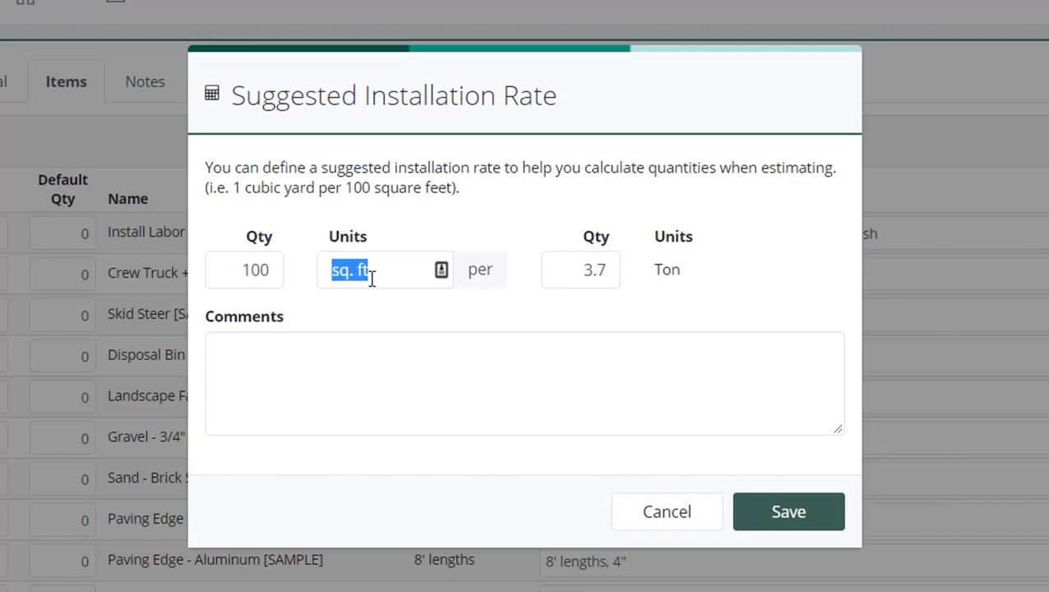
{"action": "double_click", "coordinate": [575, 271]}
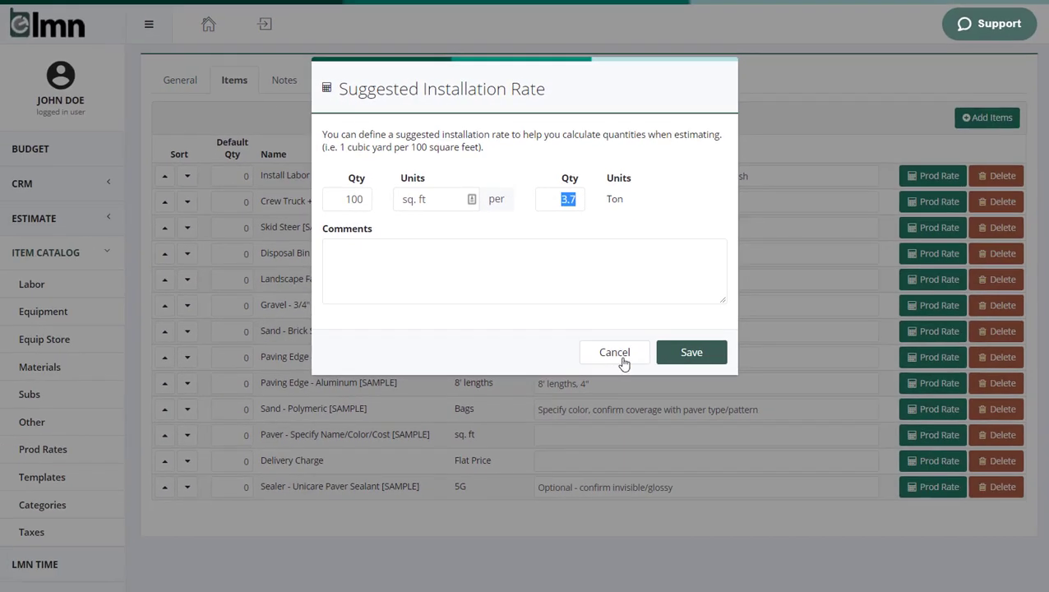
{"action": "left_click", "coordinate": [667, 511]}
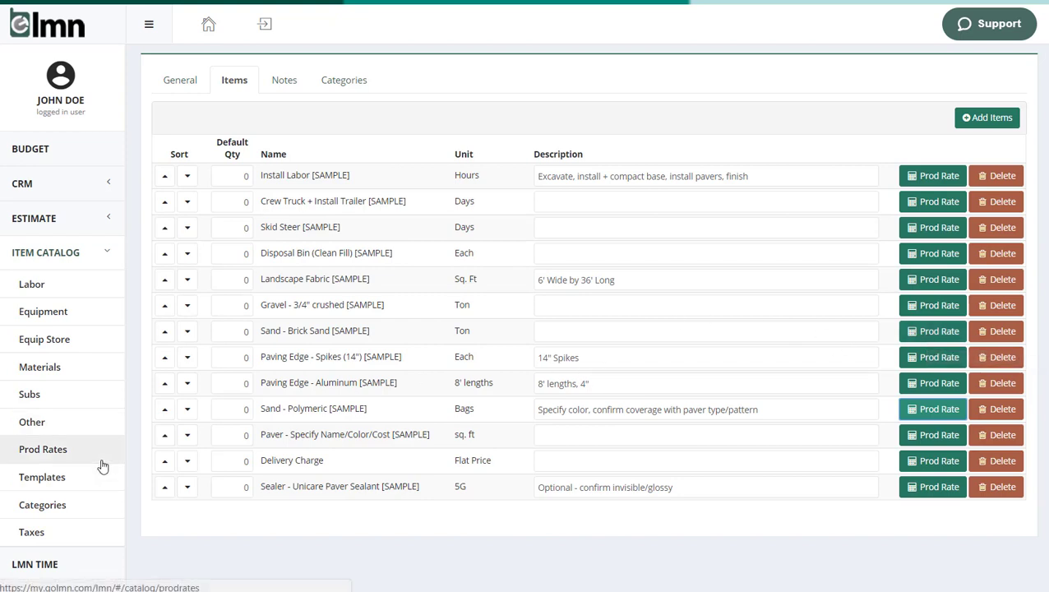
Go through Material Categories to the Taxes list showing EXMT and Tax [SAMPLE].
{"action": "left_click", "coordinate": [65, 504]}
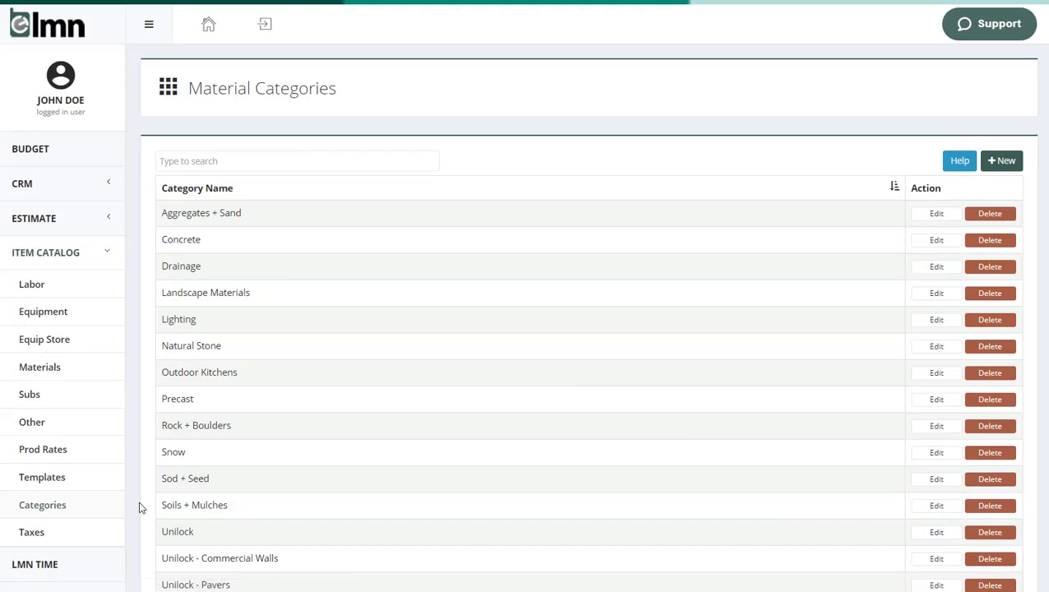
{"action": "scroll", "coordinate": [241, 310], "scroll_direction": "down", "scroll_amount": 2}
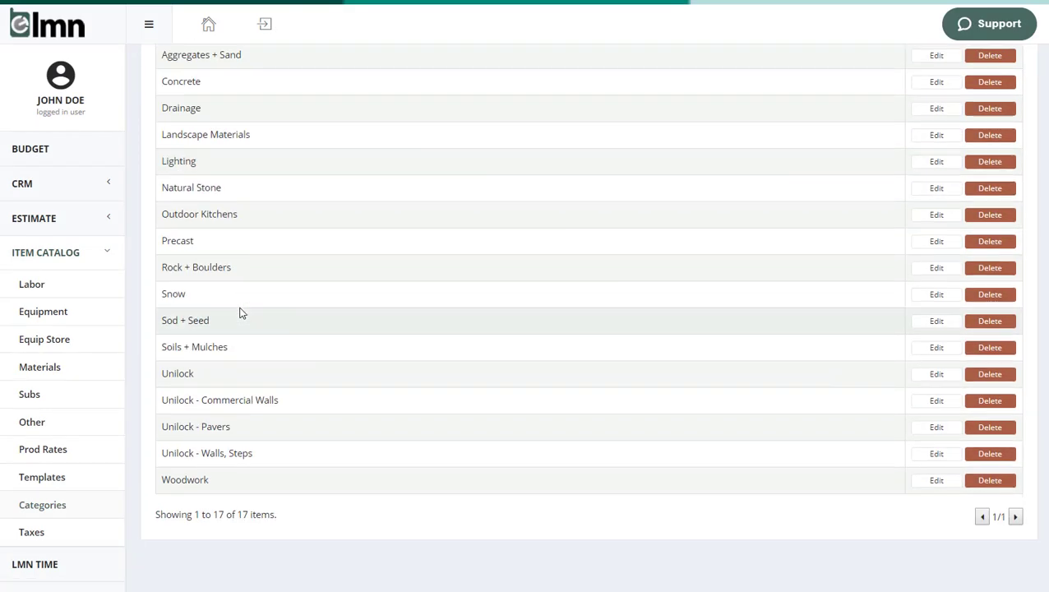
{"action": "left_click", "coordinate": [46, 532]}
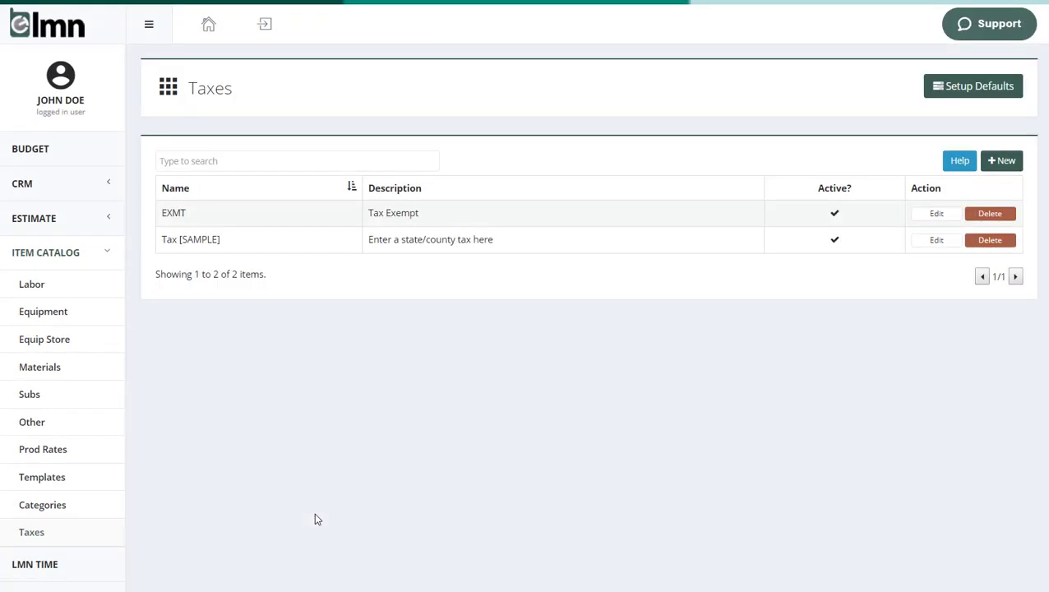